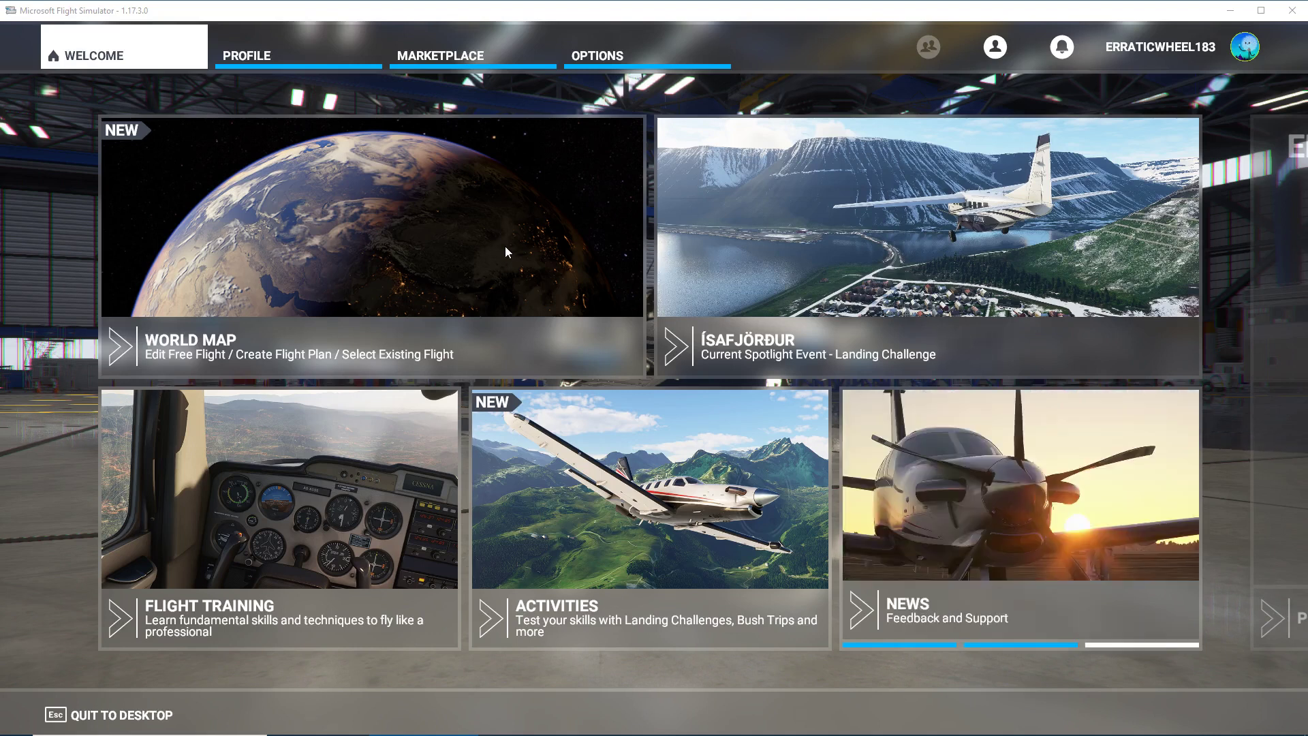
Step: Load the saved flight plan LAXSEA-TEST.PLN into the world map
click(235, 204)
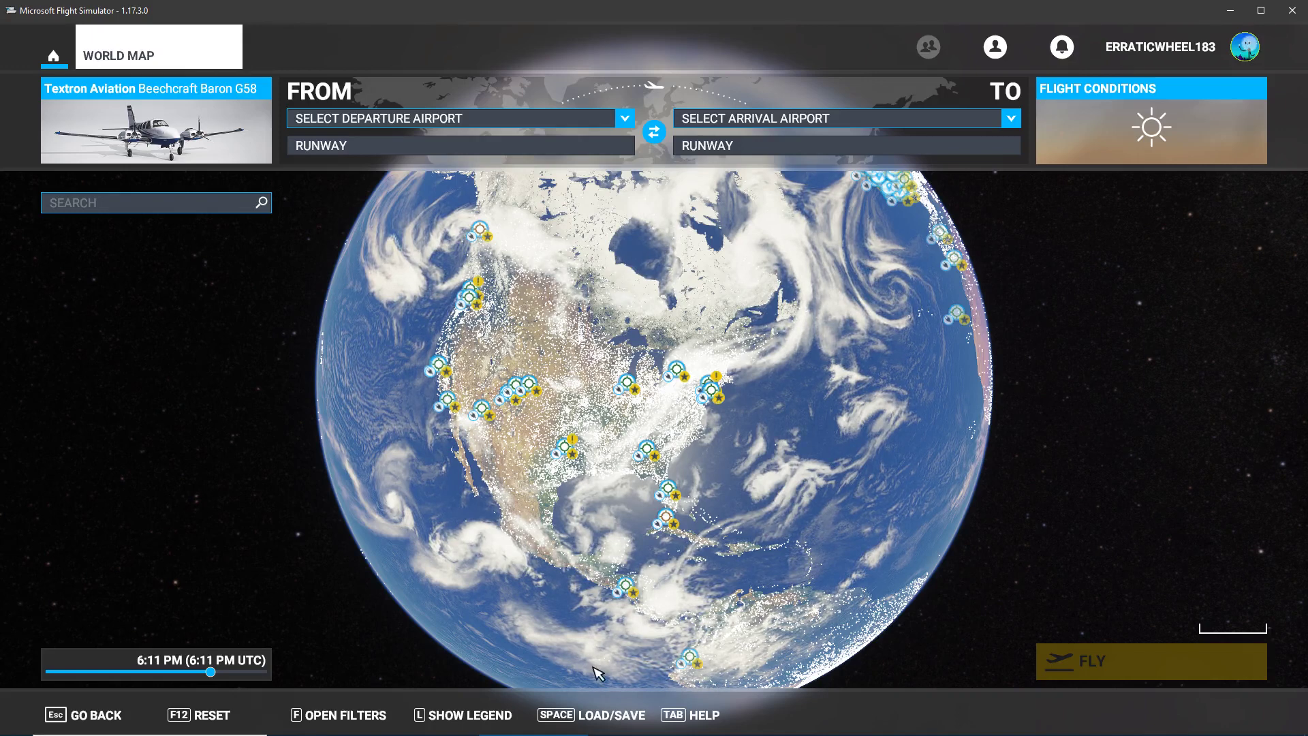
click(597, 716)
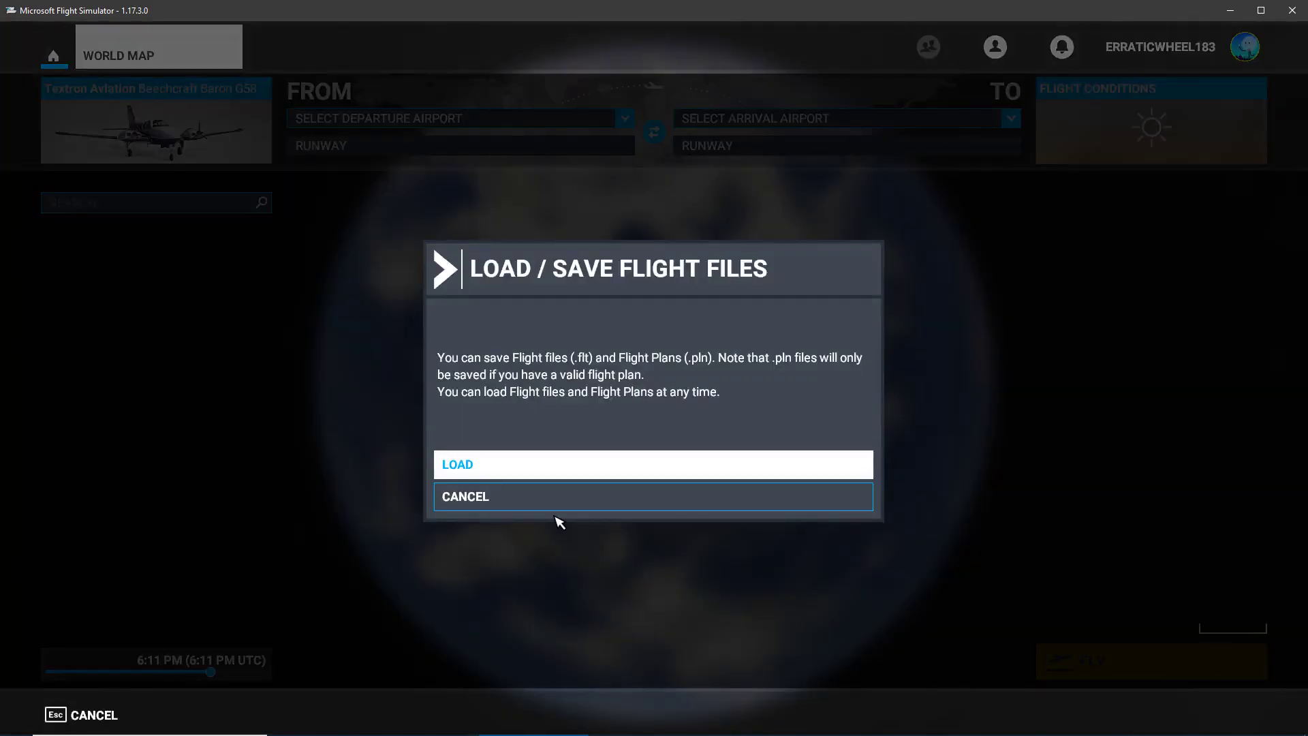
click(553, 470)
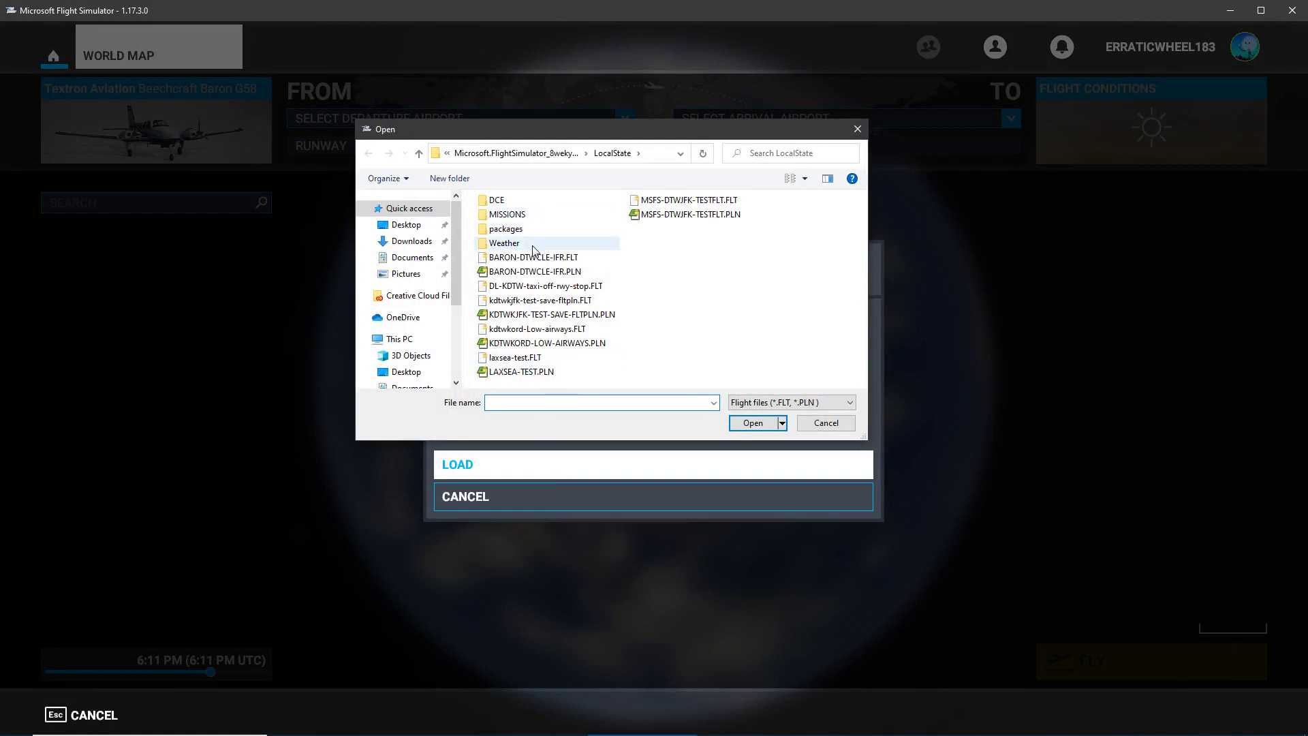
click(503, 377)
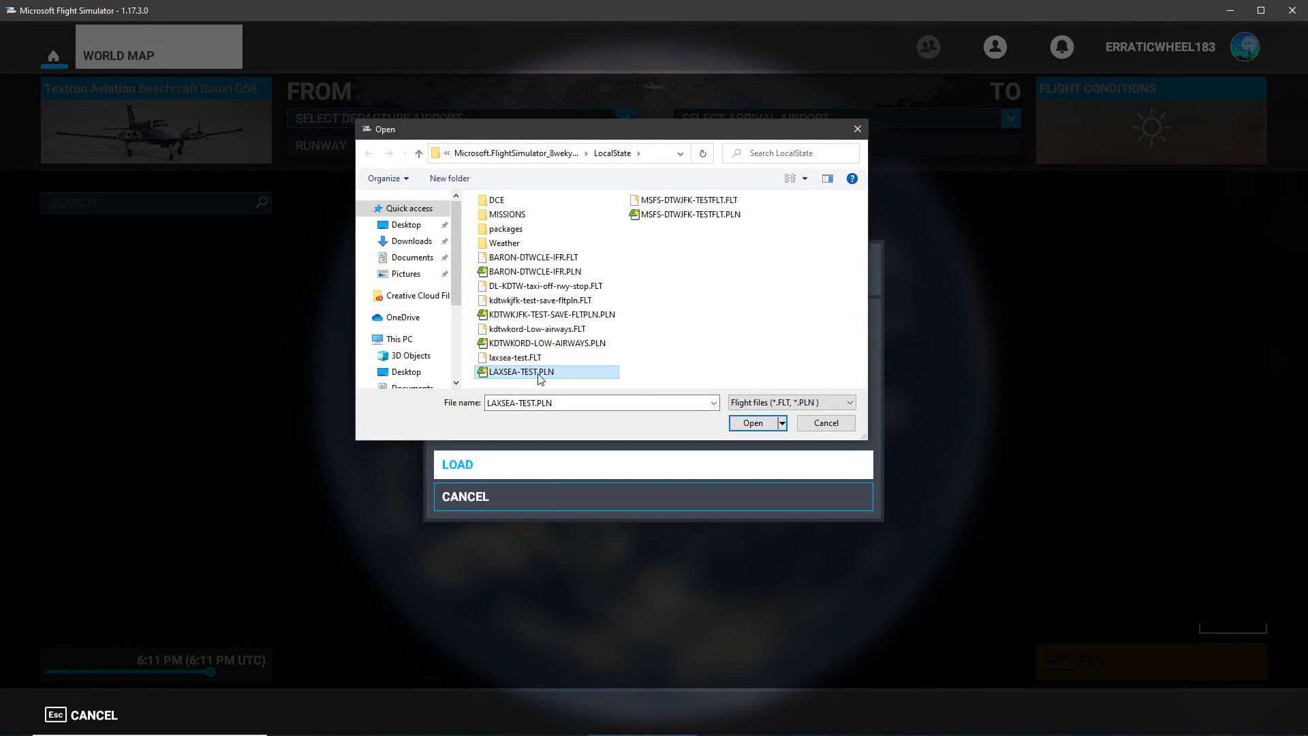
click(769, 424)
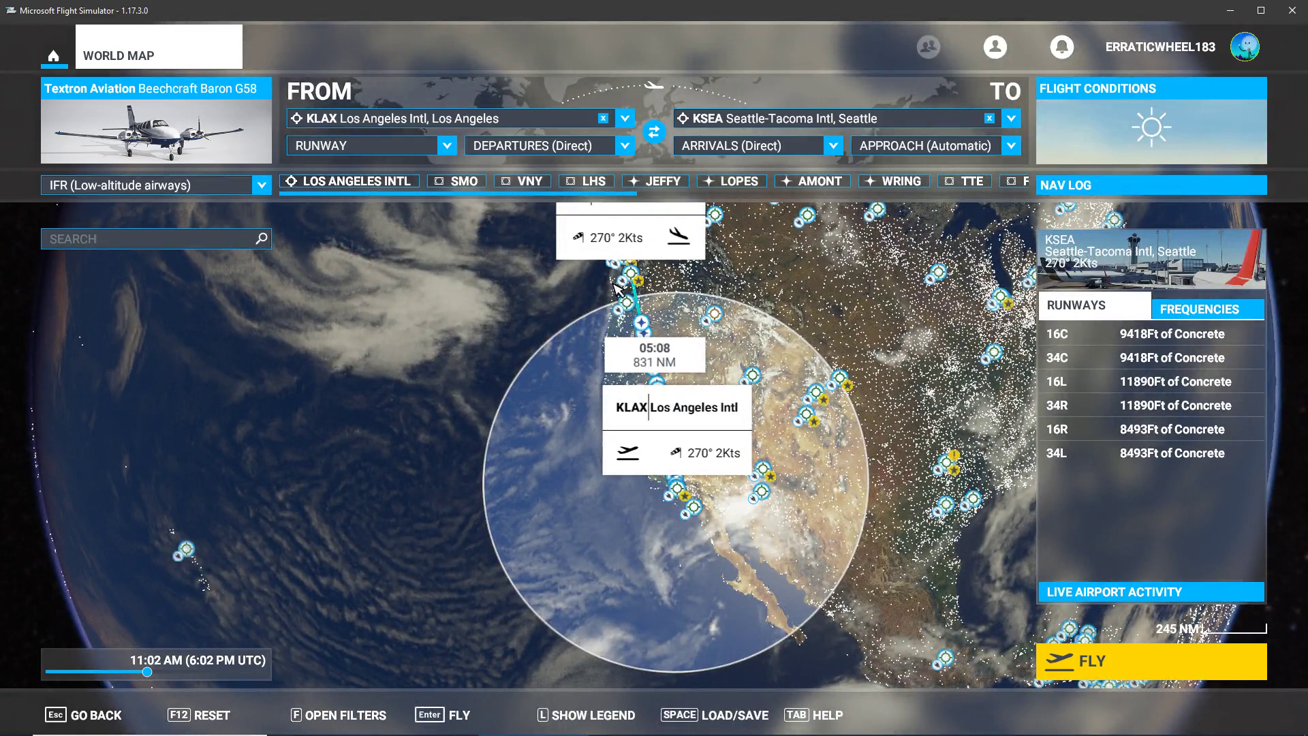
Step: Start the flight from KLAX and confirm being ready to fly
click(1157, 679)
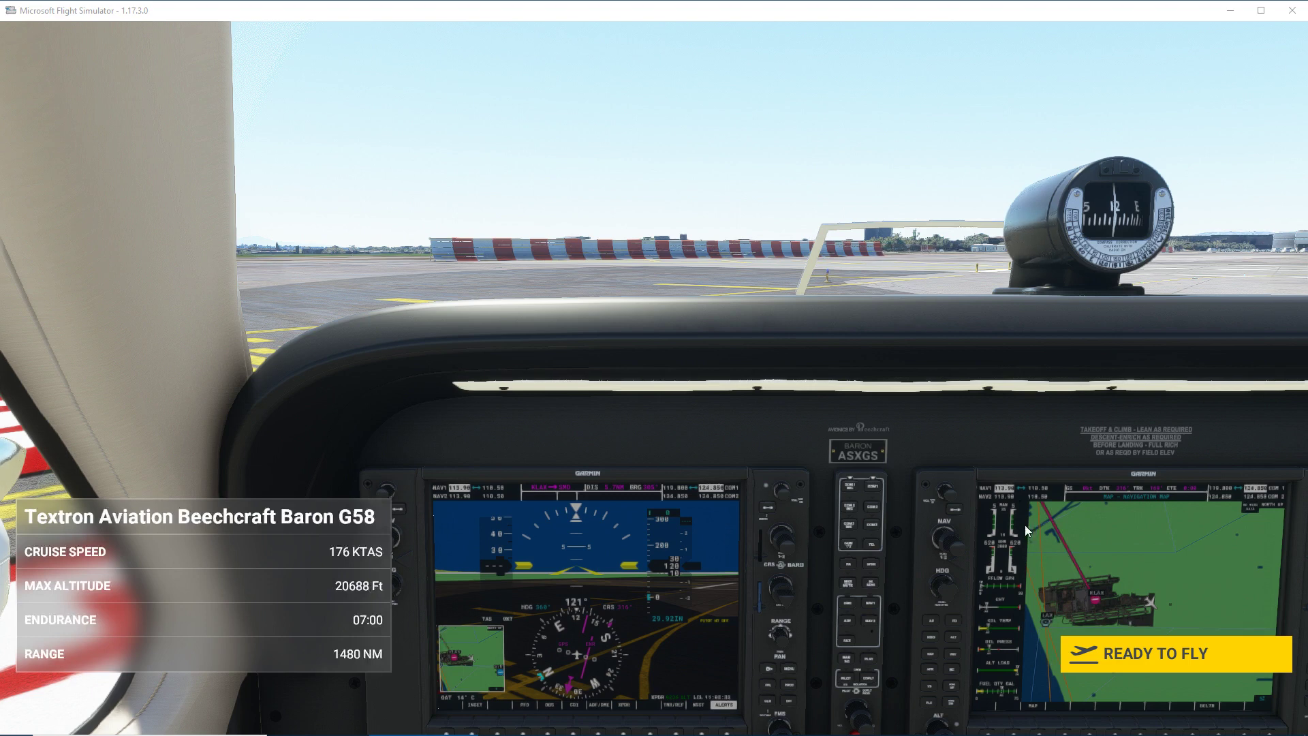
click(1121, 645)
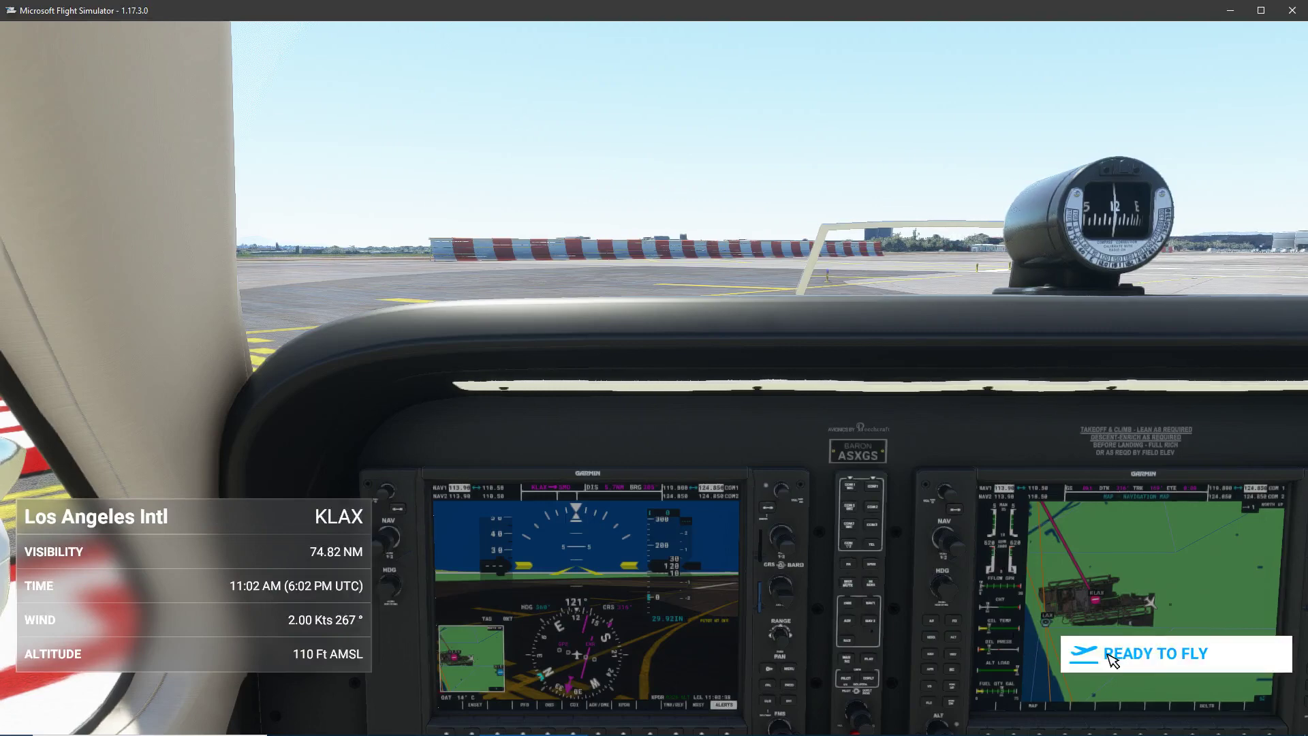
click(1109, 652)
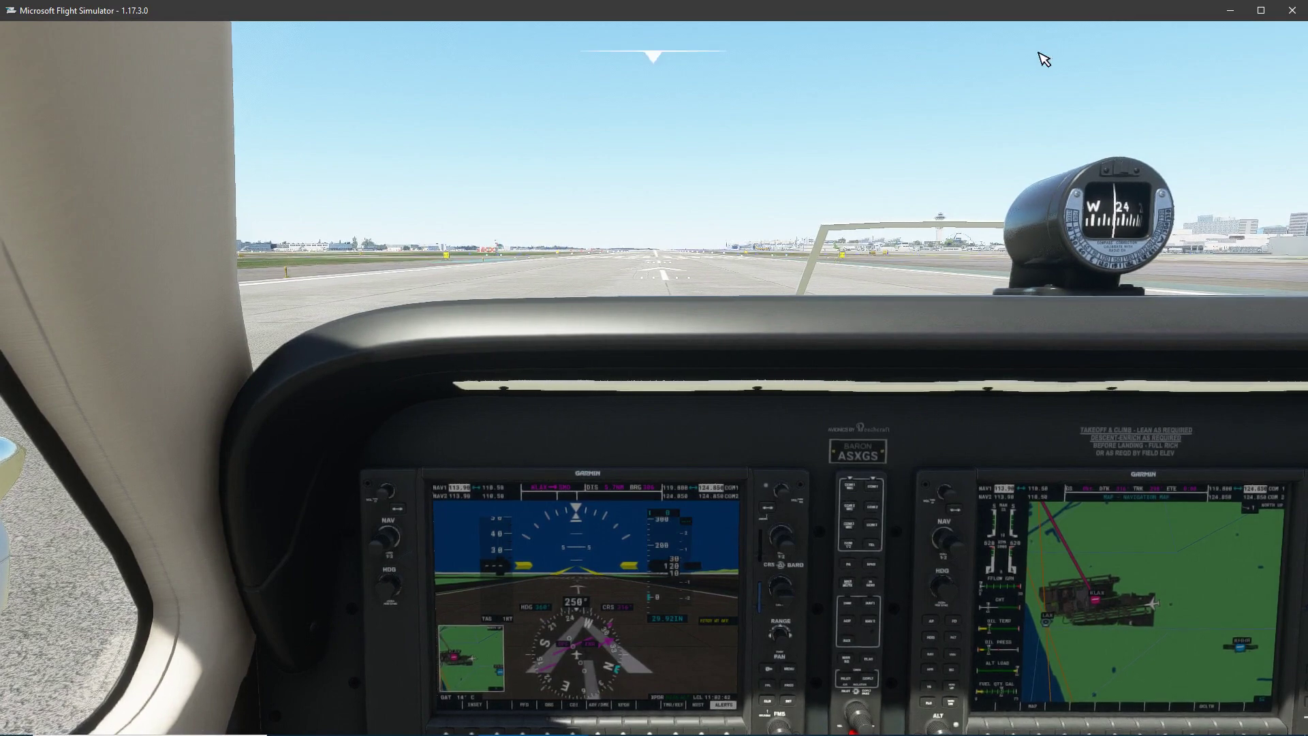
Step: Check the waypoints of the loaded flight plan in the navlog, and close it
mouse_move(654, 51)
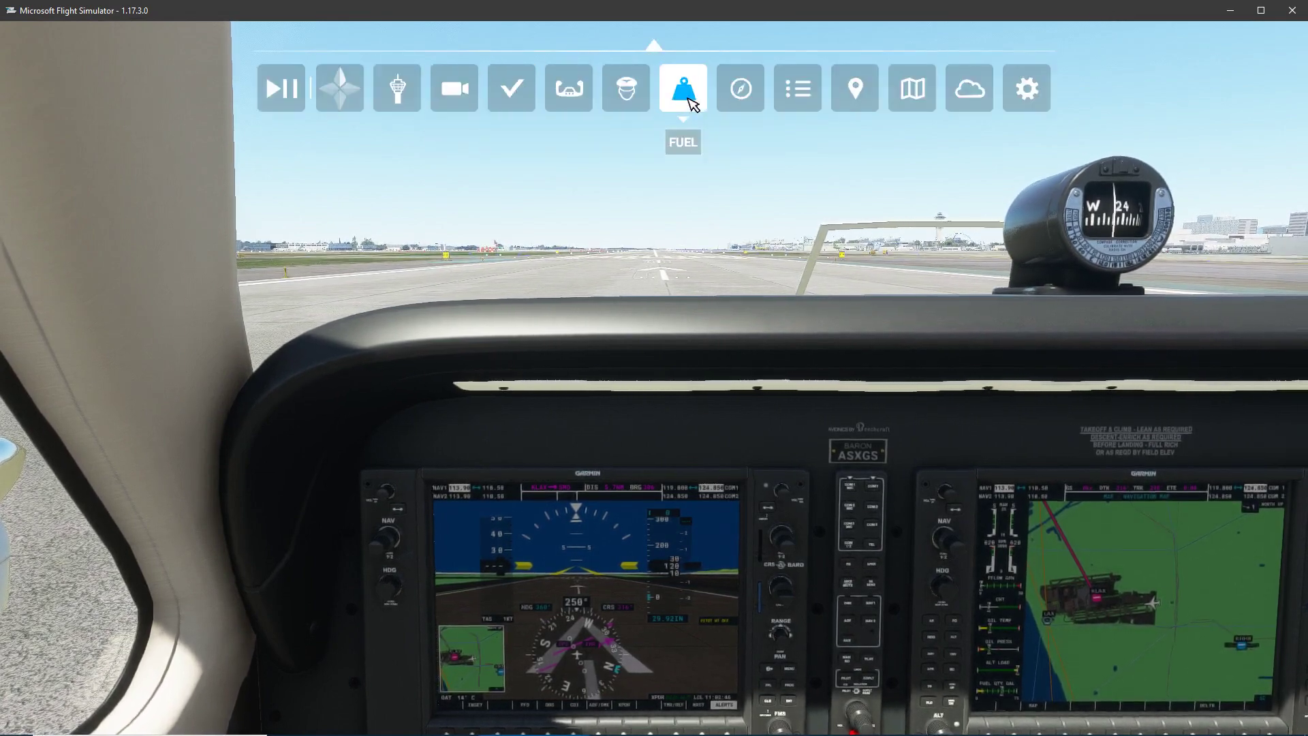
click(752, 102)
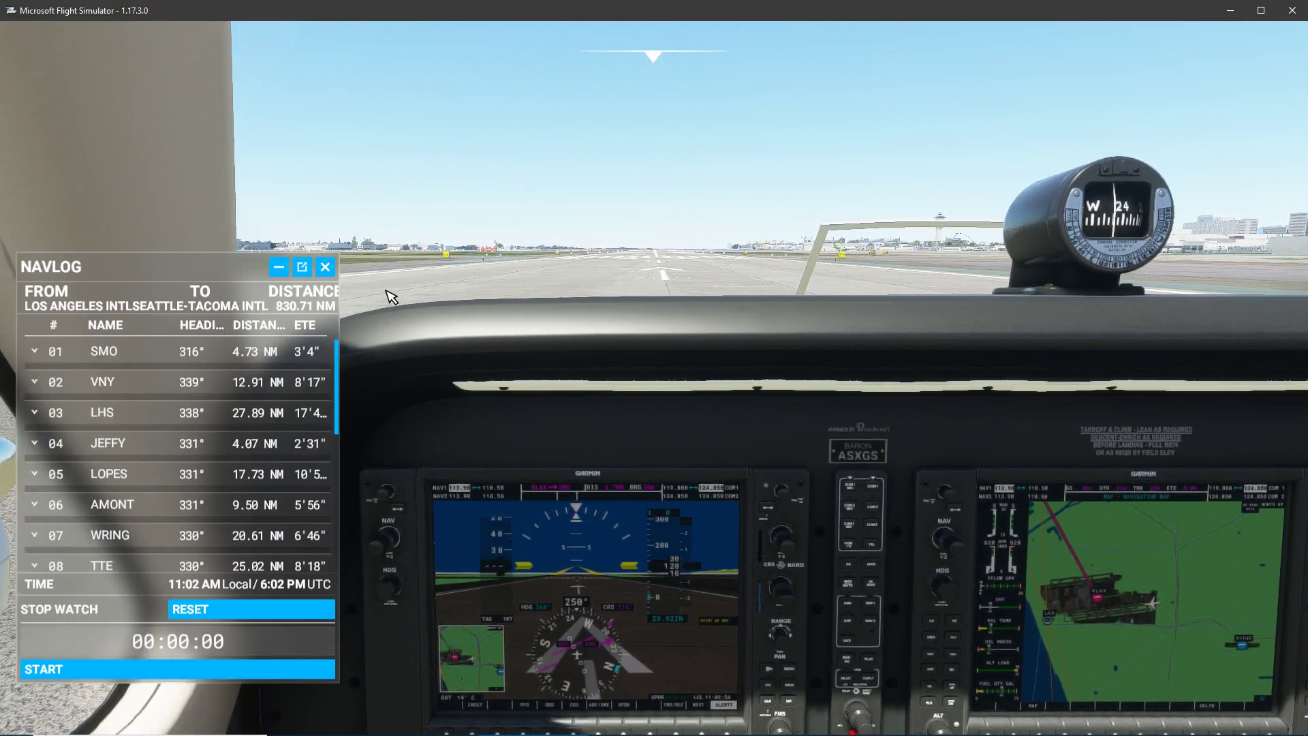
click(330, 268)
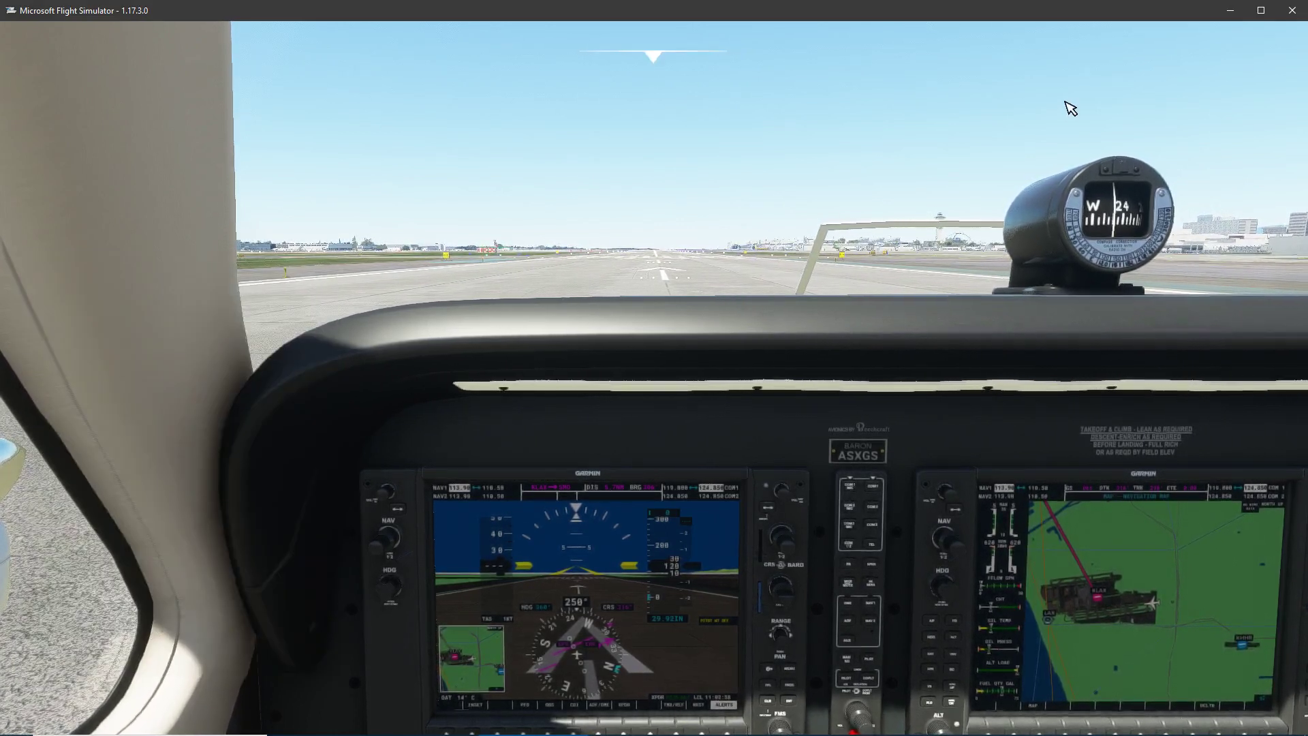
Step: Open the Navigraph Charts window in the cockpit and move it nearer the centre of the view
mouse_move(666, 64)
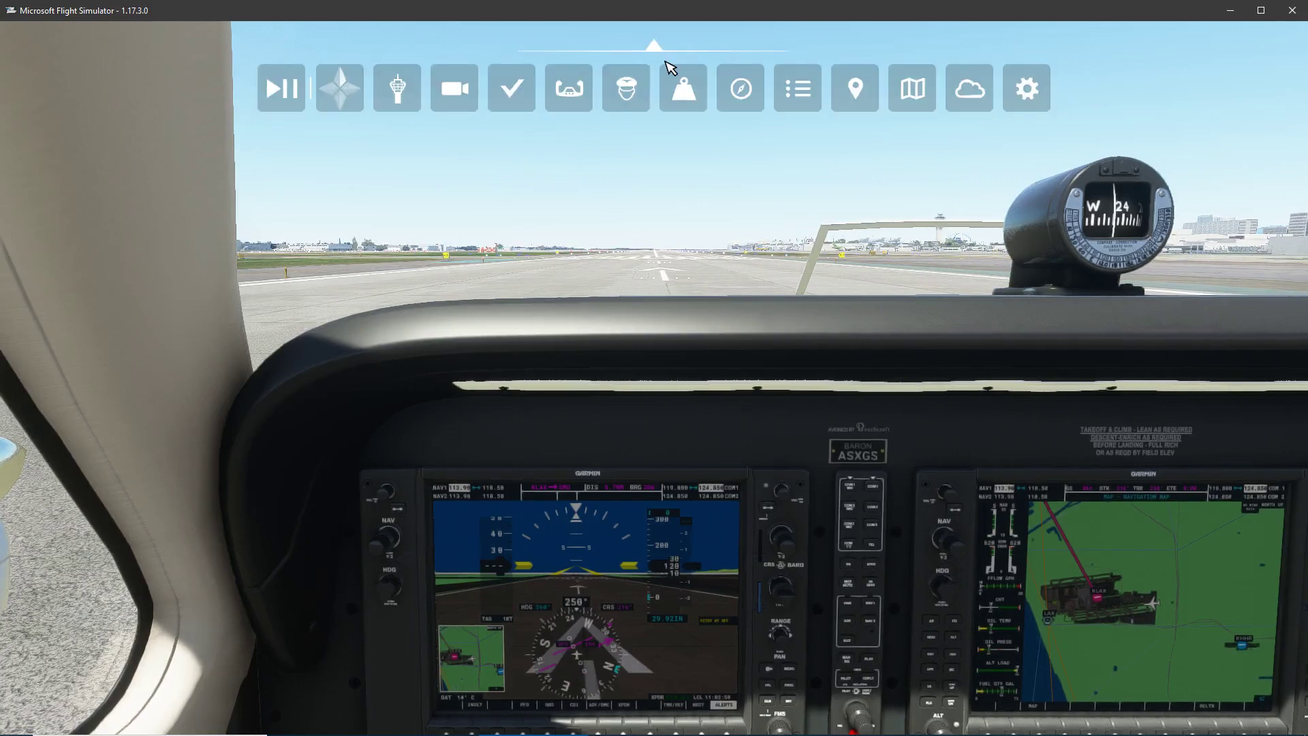
click(340, 89)
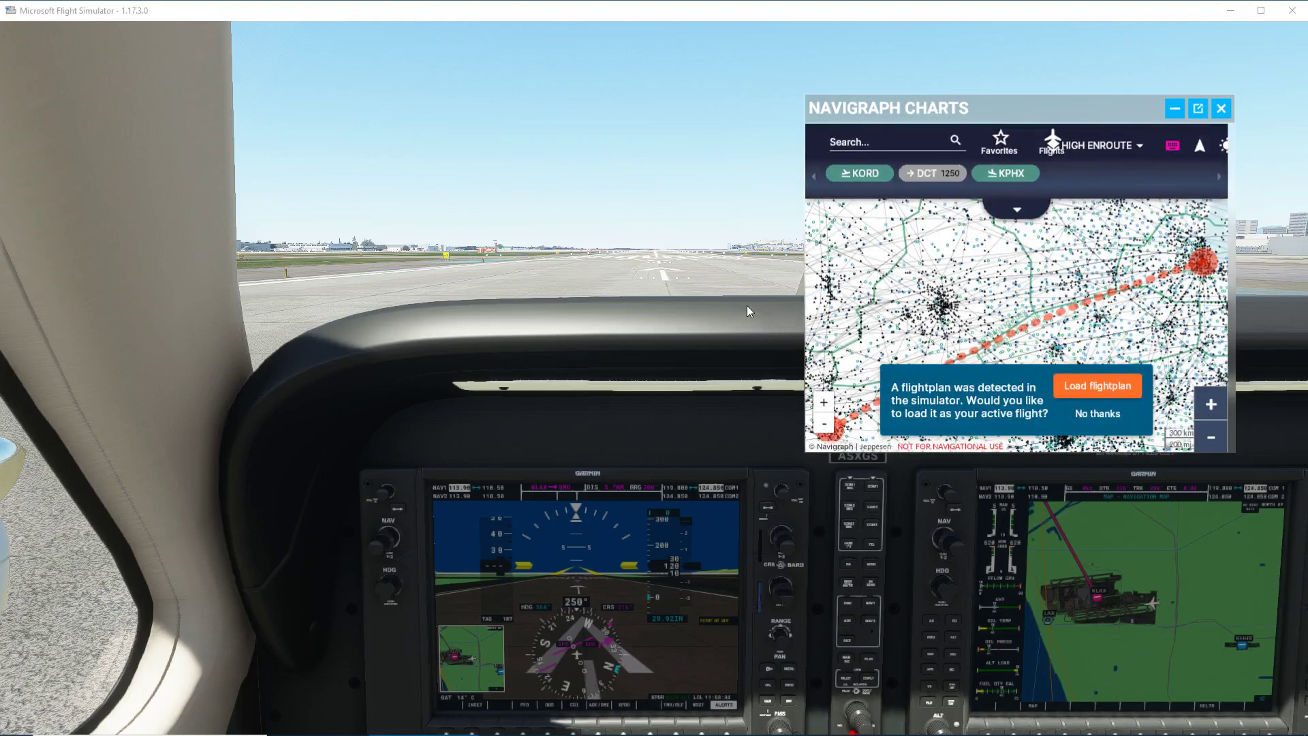
click(1037, 102)
drag(1036, 107, 737, 130)
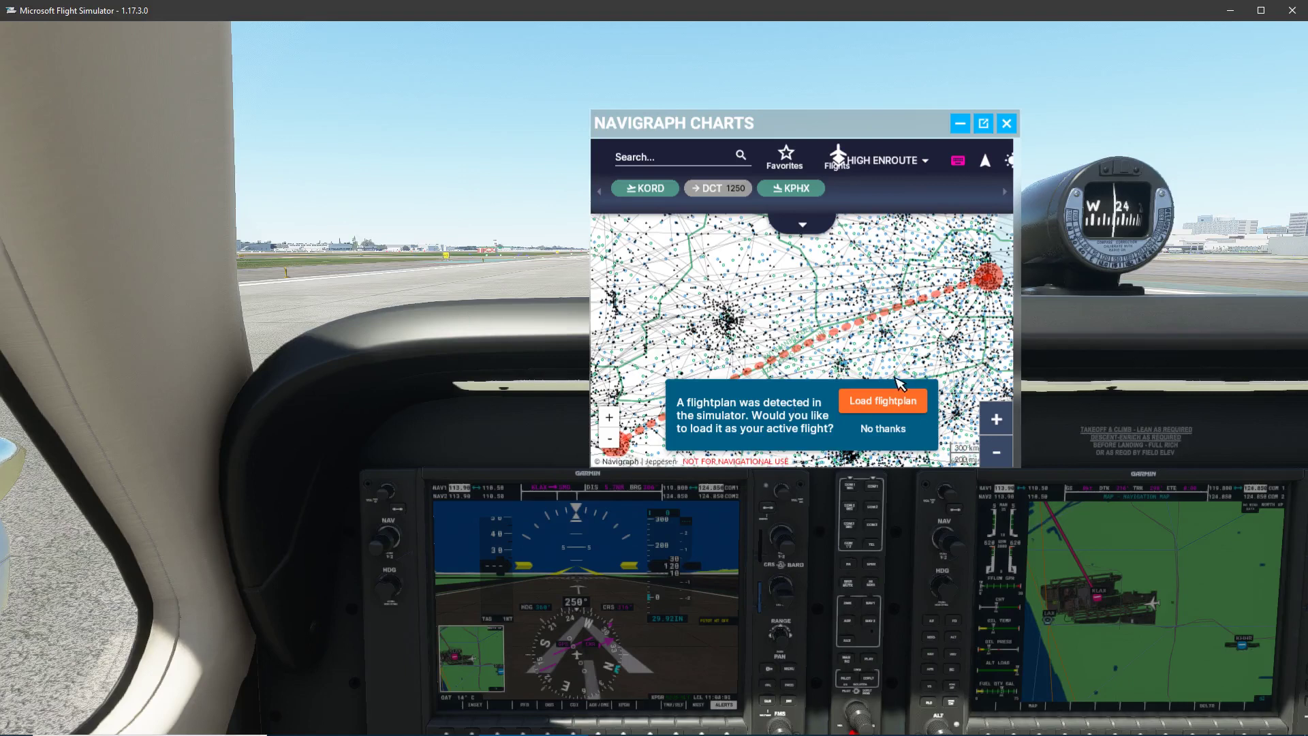
Step: Try the Navigraph Charts interface scaling and map zoom in both directions, leaving the interface enlarged
click(1004, 420)
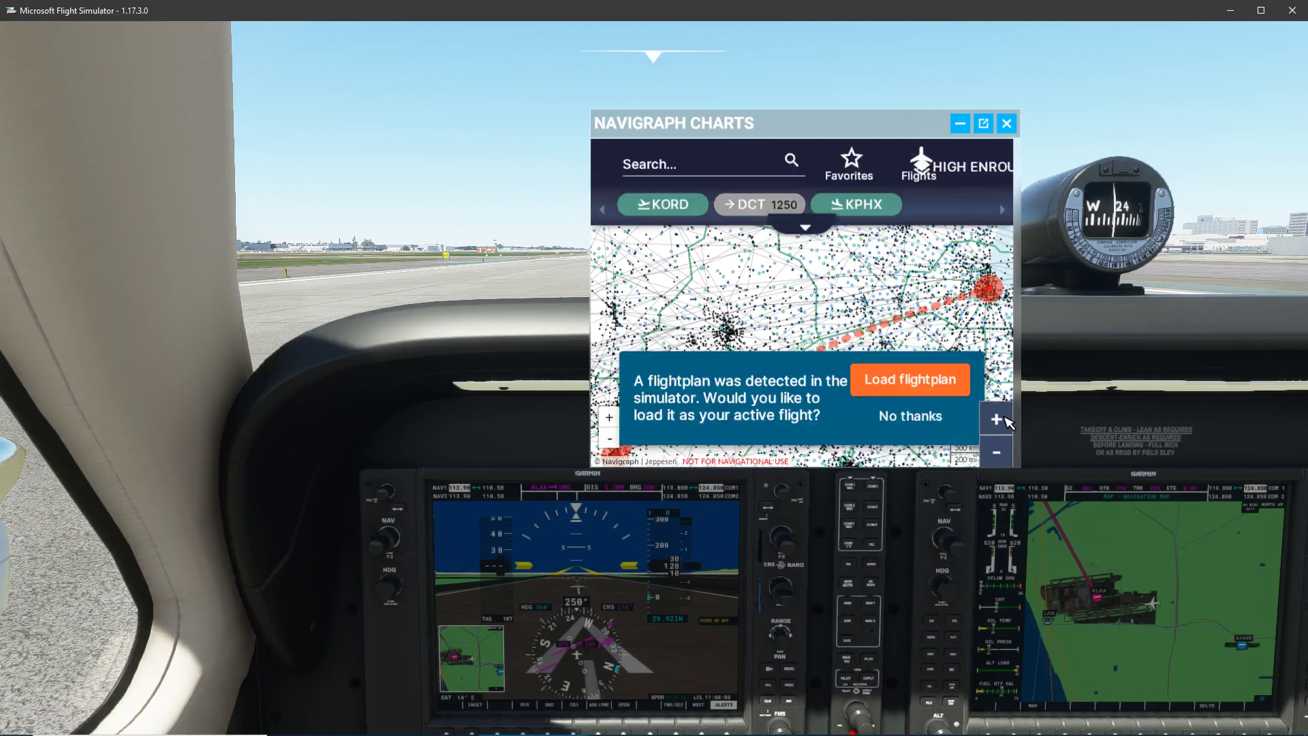
click(1004, 420)
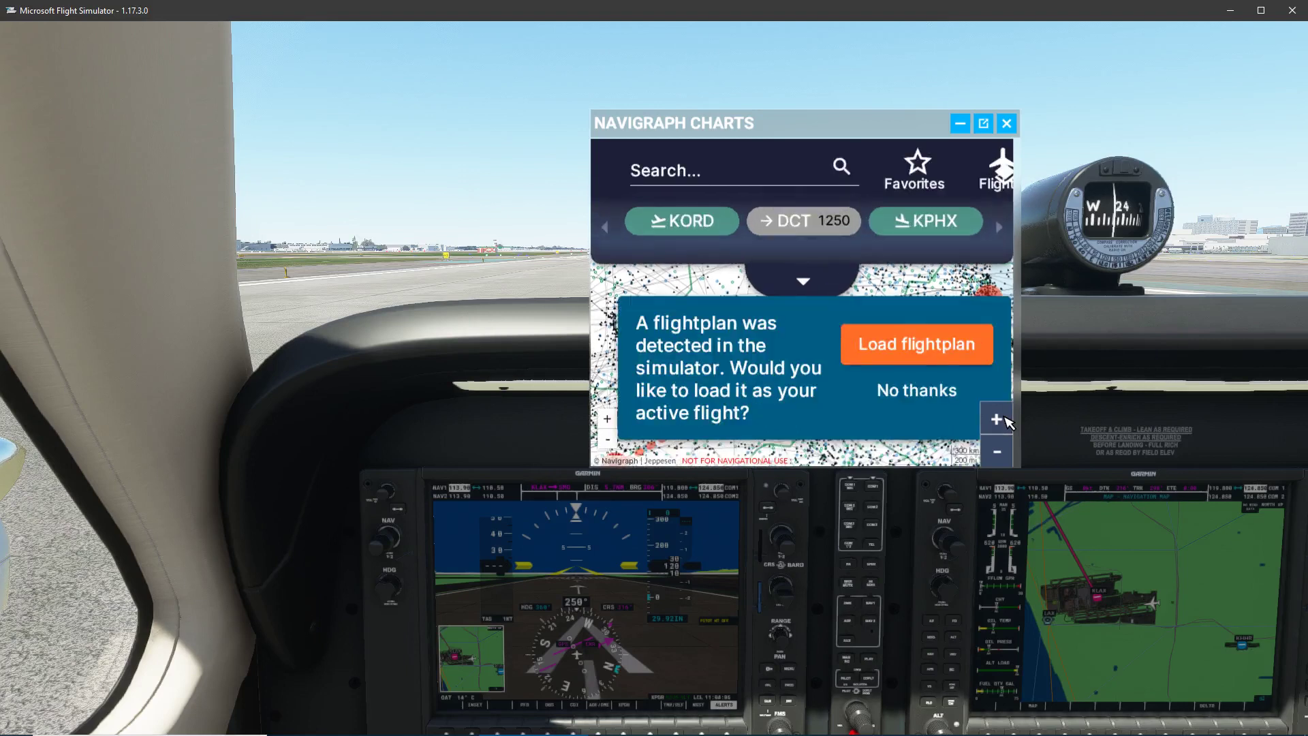
click(999, 453)
click(999, 453)
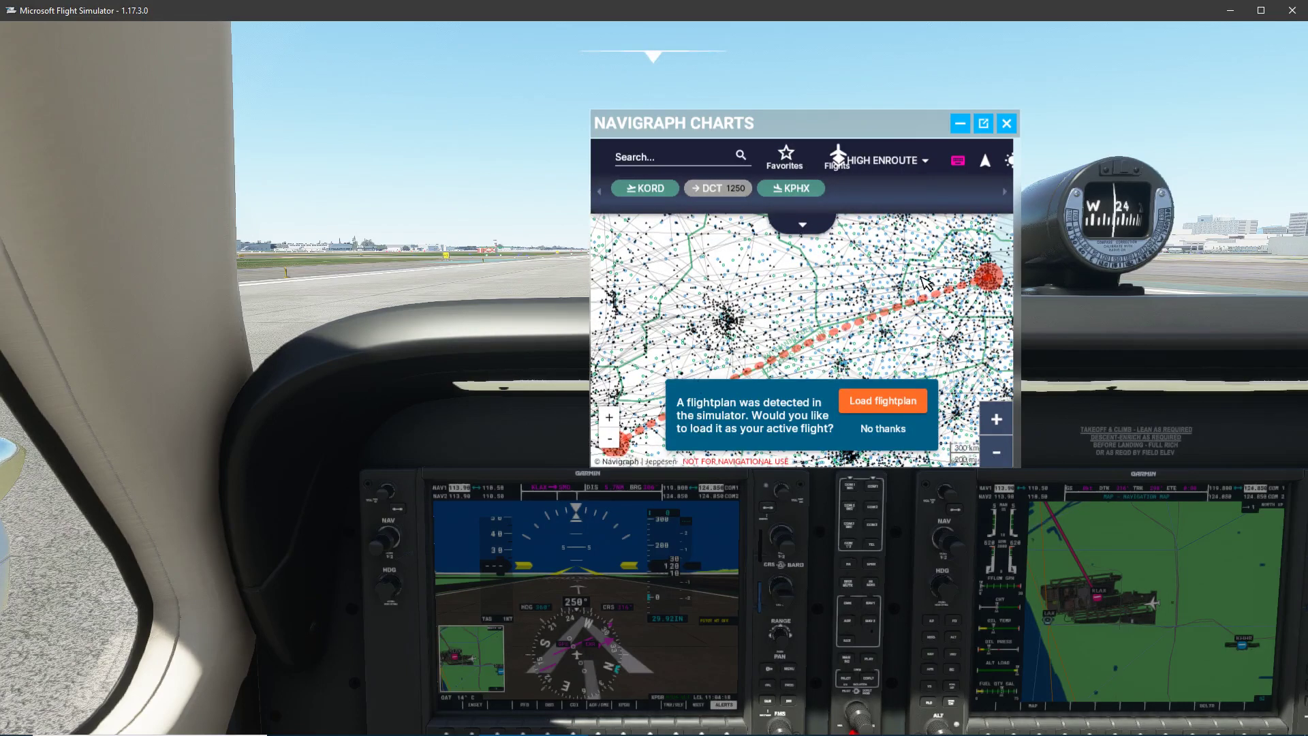
click(609, 418)
click(610, 438)
click(996, 419)
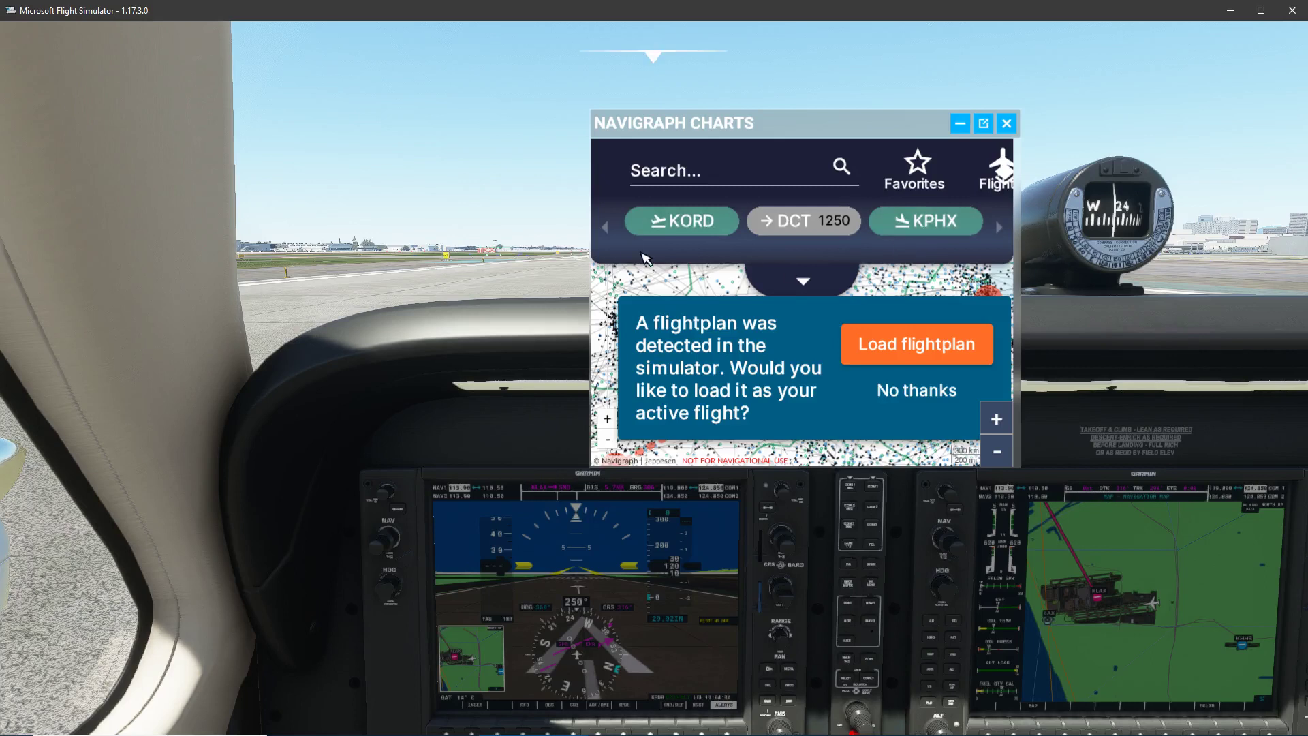
Step: Review the Los Angeles to Seattle-Tacoma route in the simulator's navlog again, and close it
mouse_move(649, 28)
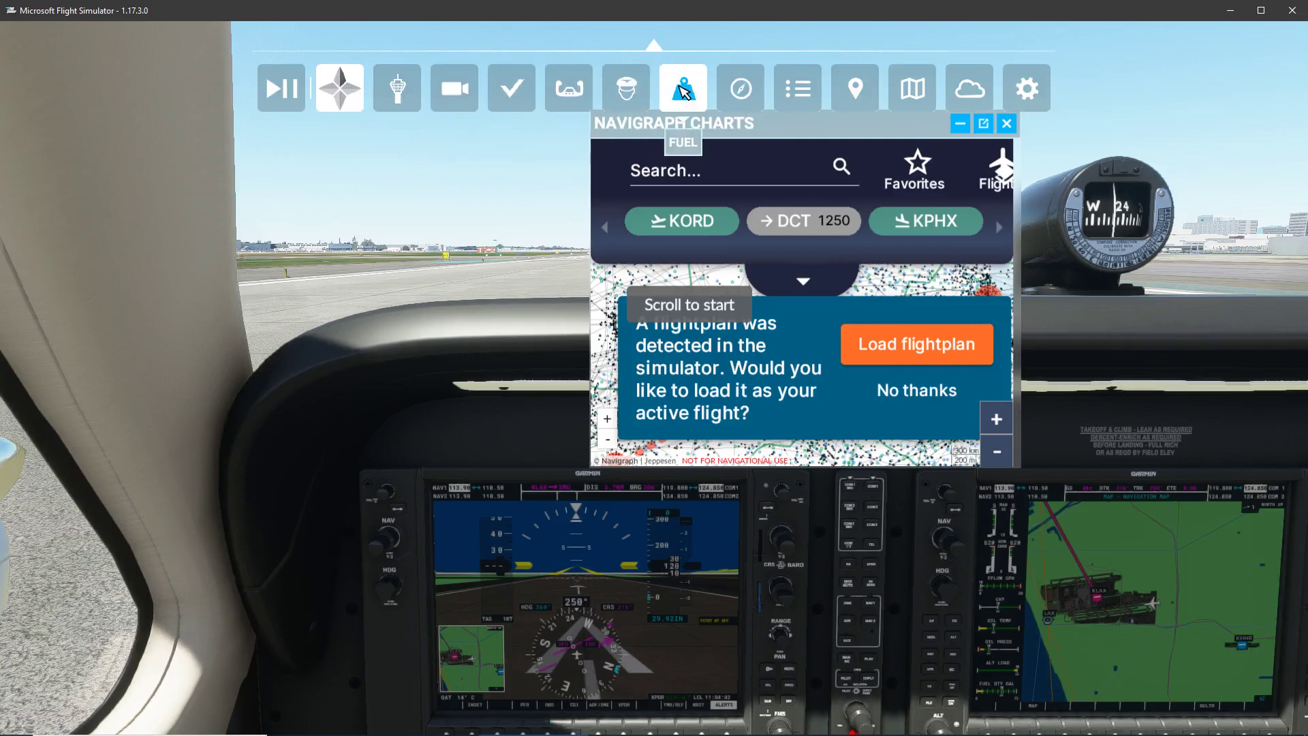
click(741, 87)
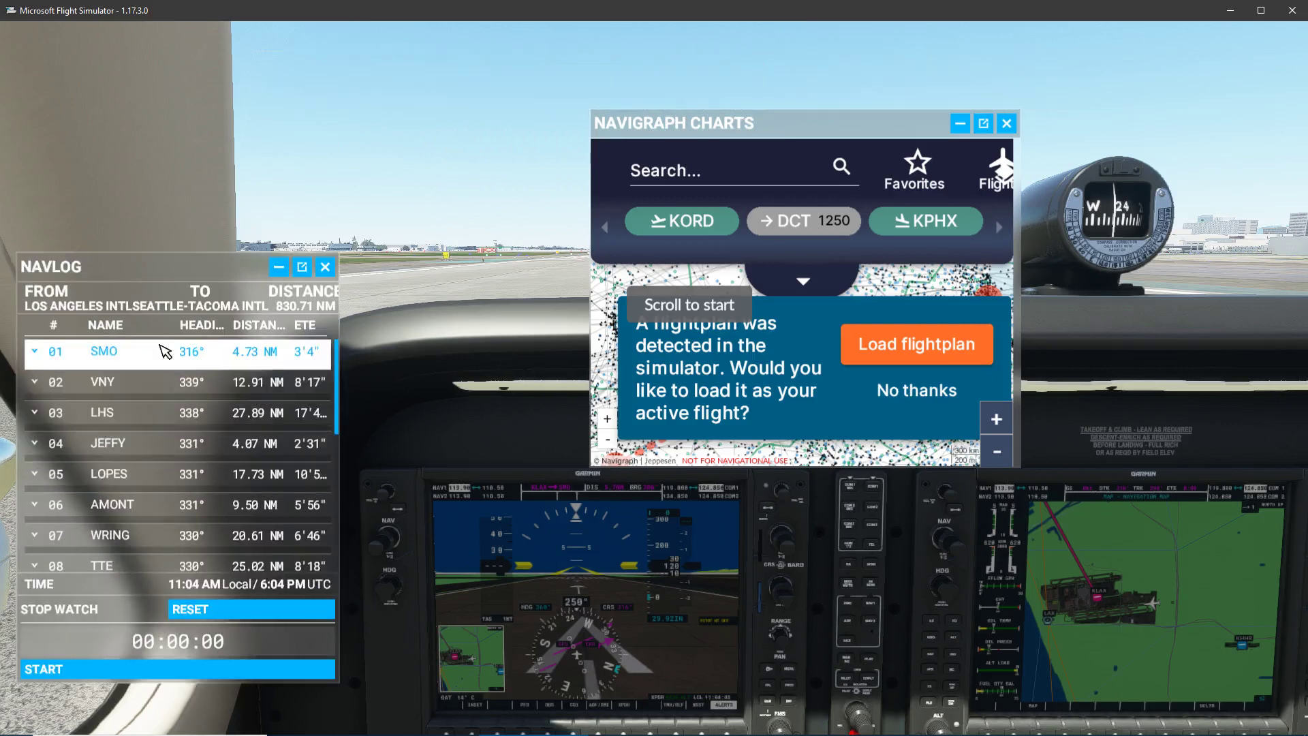
click(325, 266)
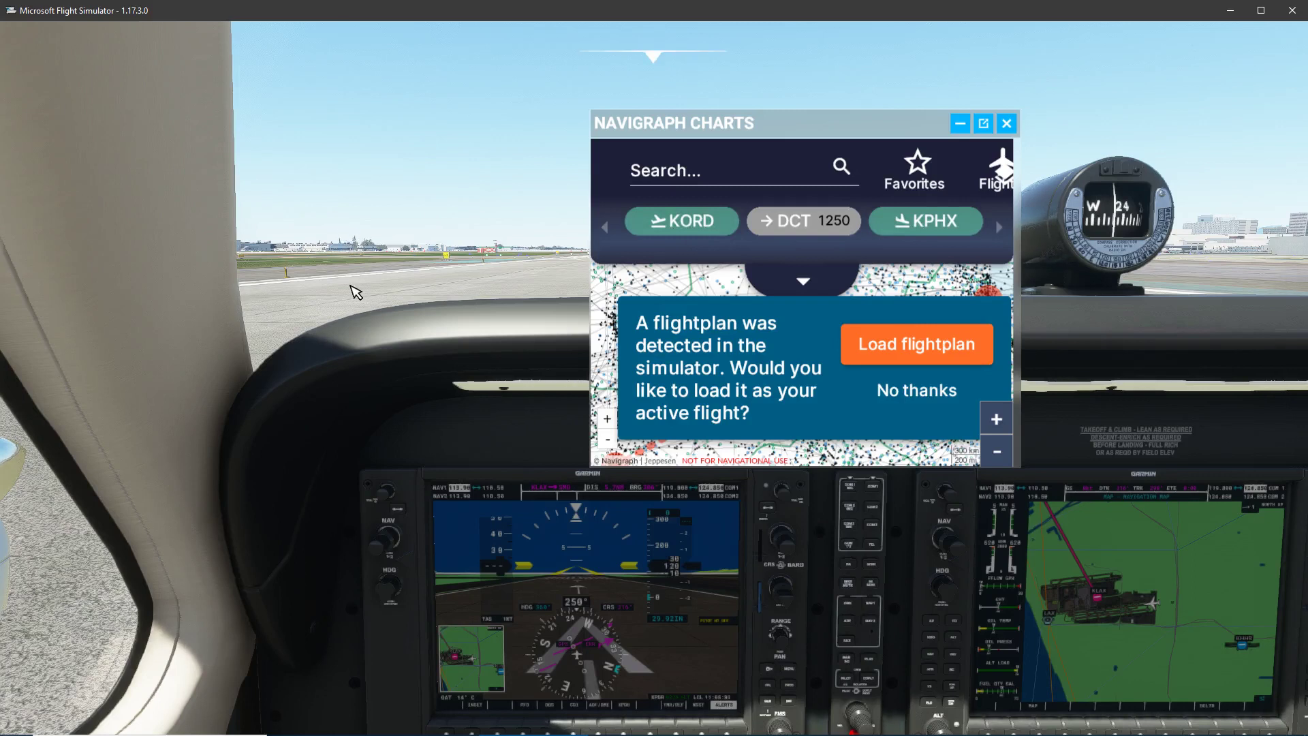
Step: Load the simulator's detected flight plan into Navigraph Charts, and enlarge and reposition the charts window
click(897, 353)
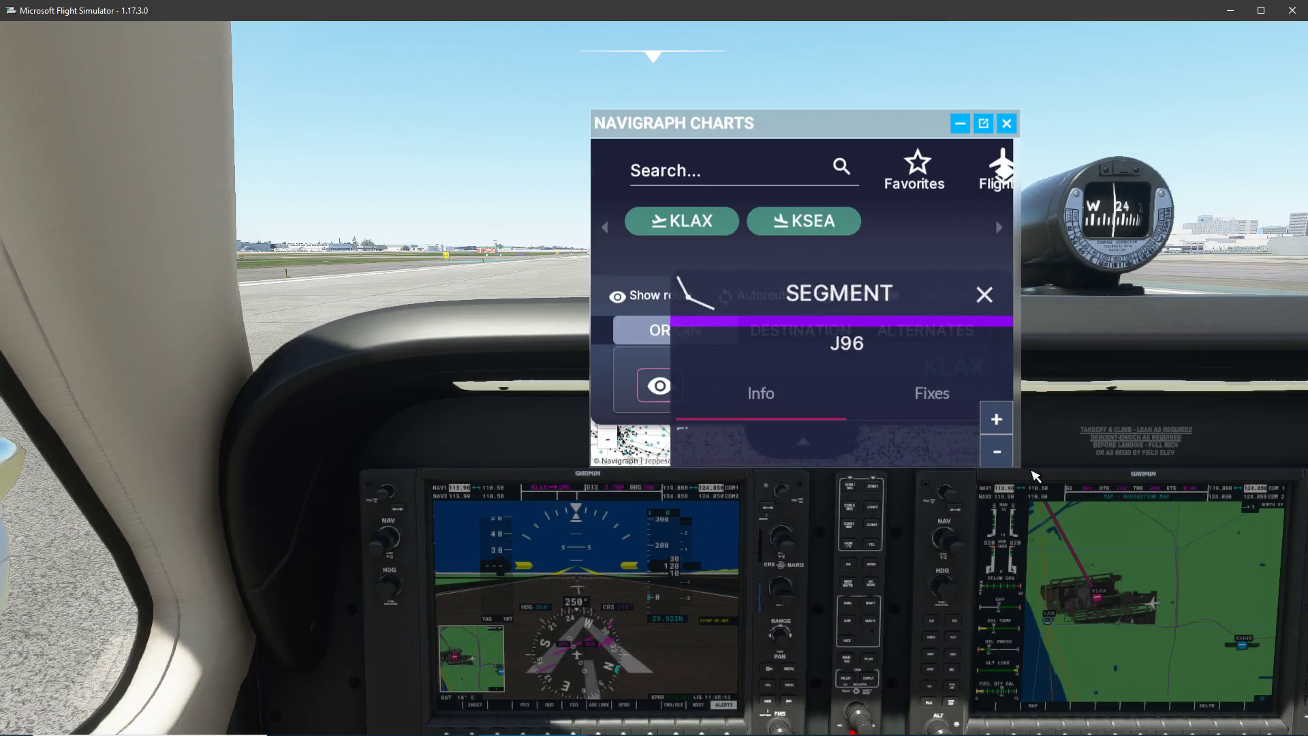
drag(1018, 468, 1243, 680)
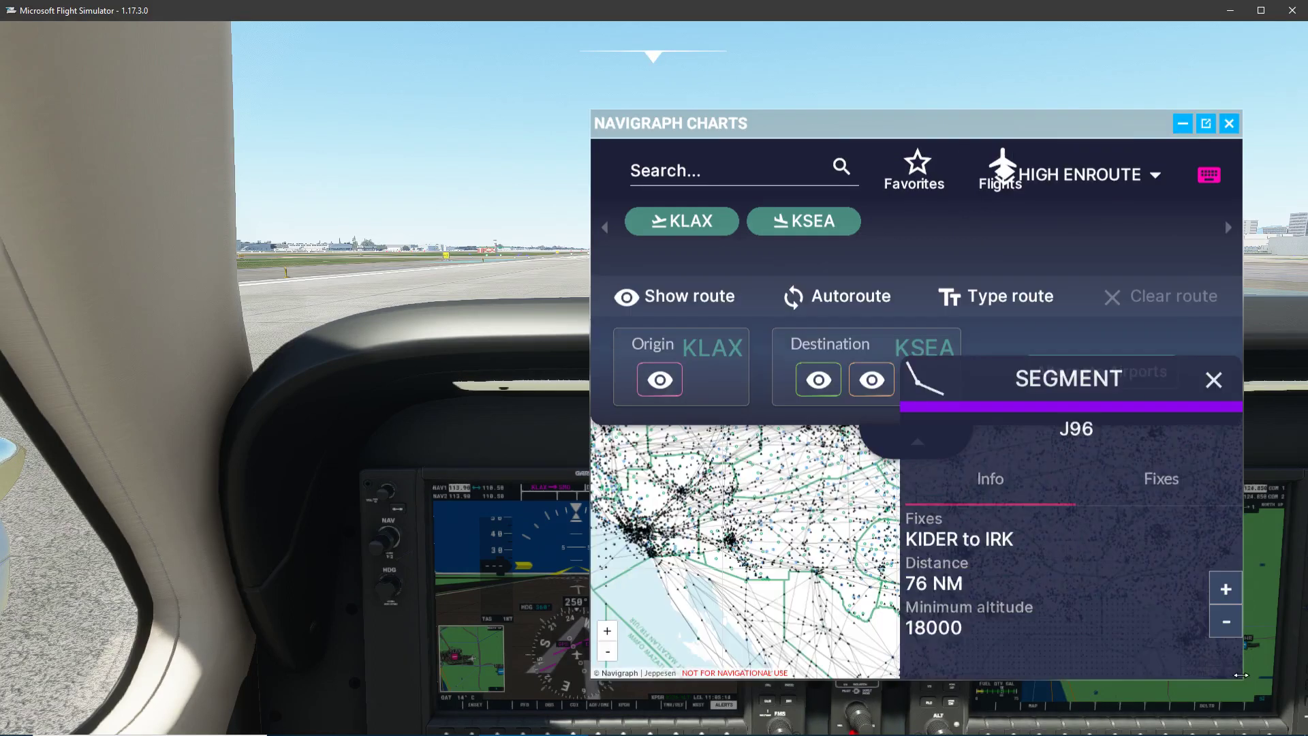
drag(888, 130, 569, 127)
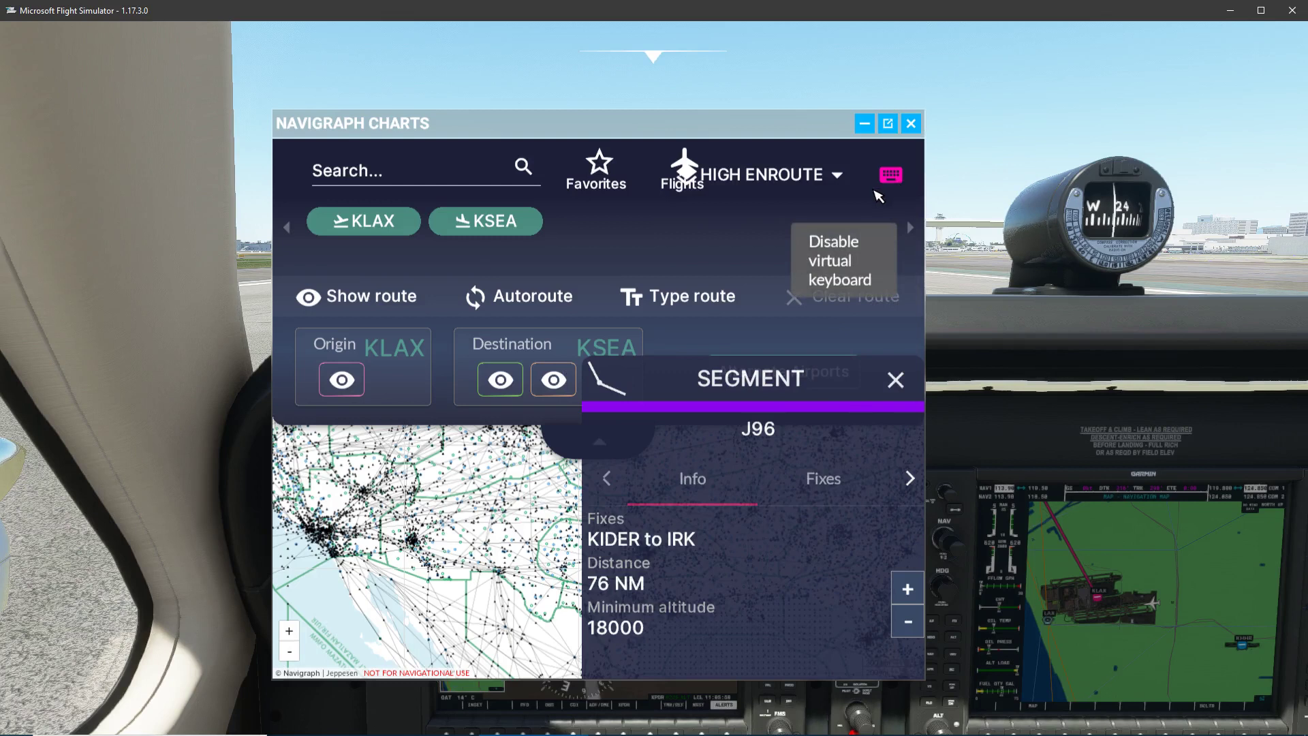
drag(837, 123, 942, 96)
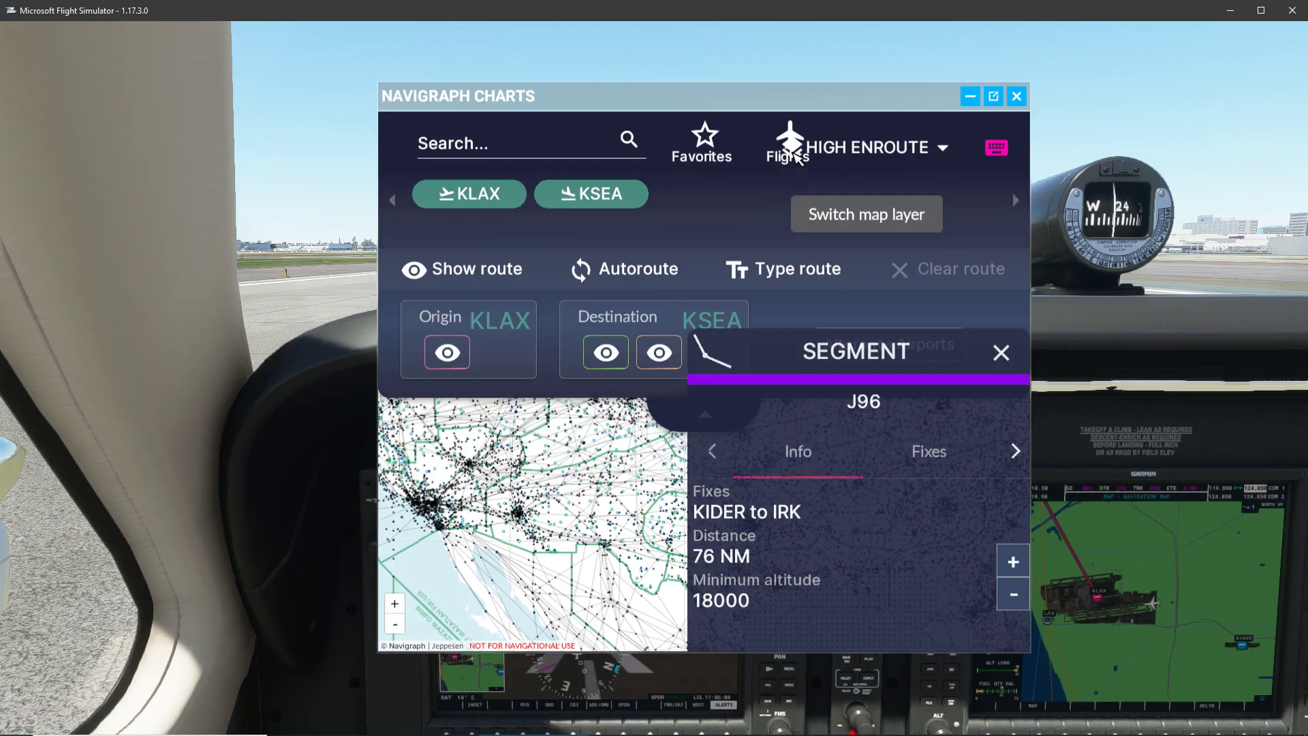
Step: Switch the chart's map layer to Low Enroute and make the charts window taller and wider
click(794, 149)
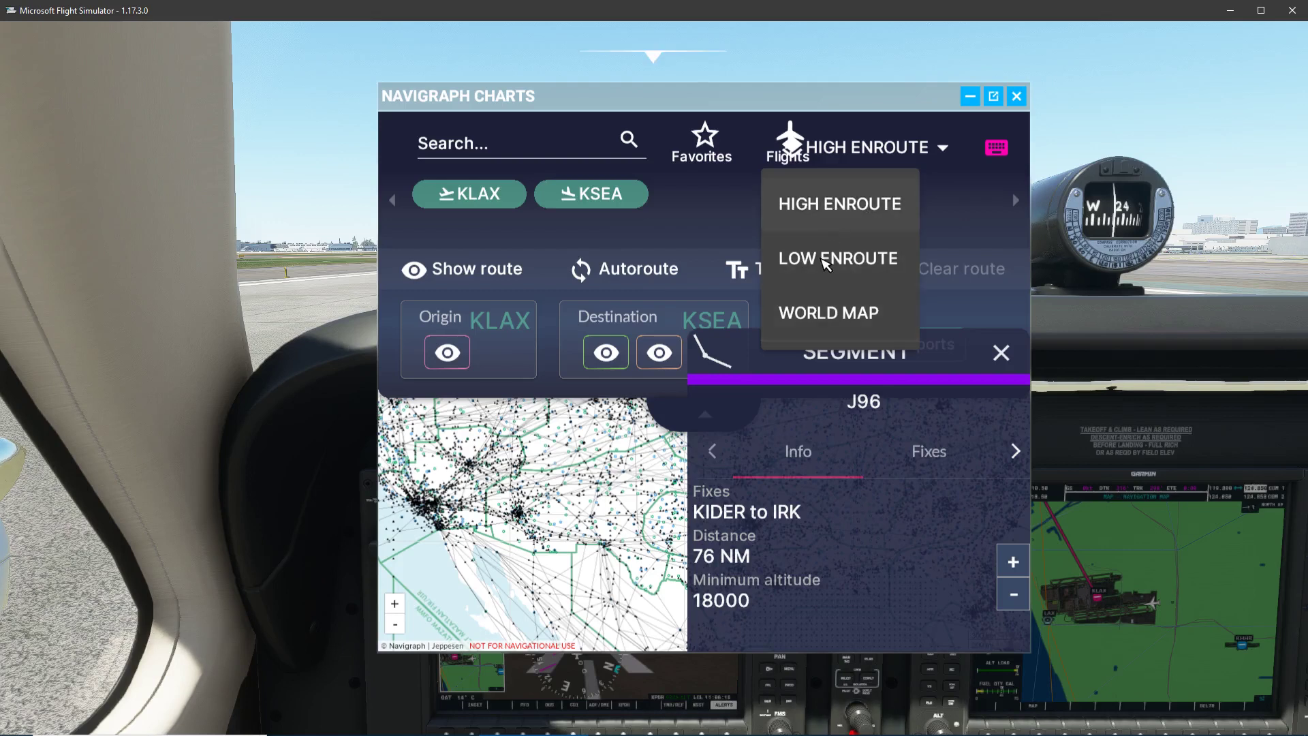
click(827, 264)
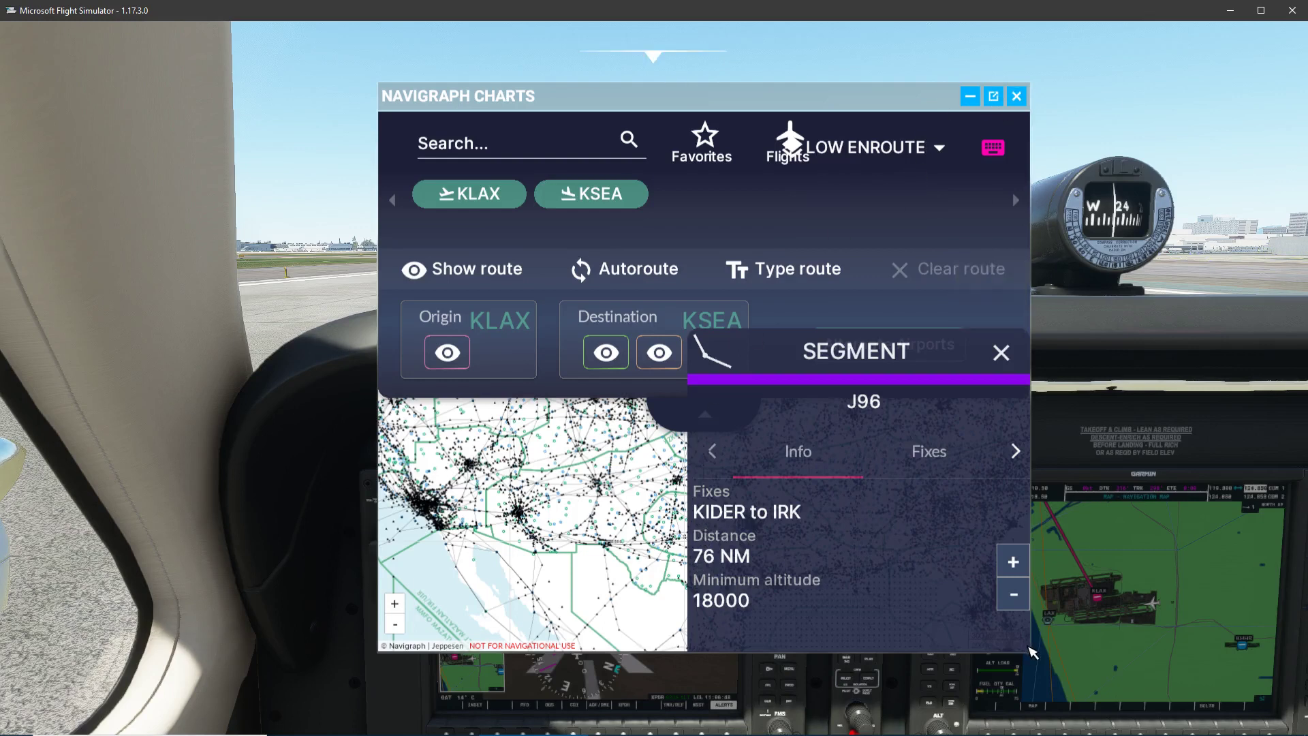
drag(1025, 650, 1026, 689)
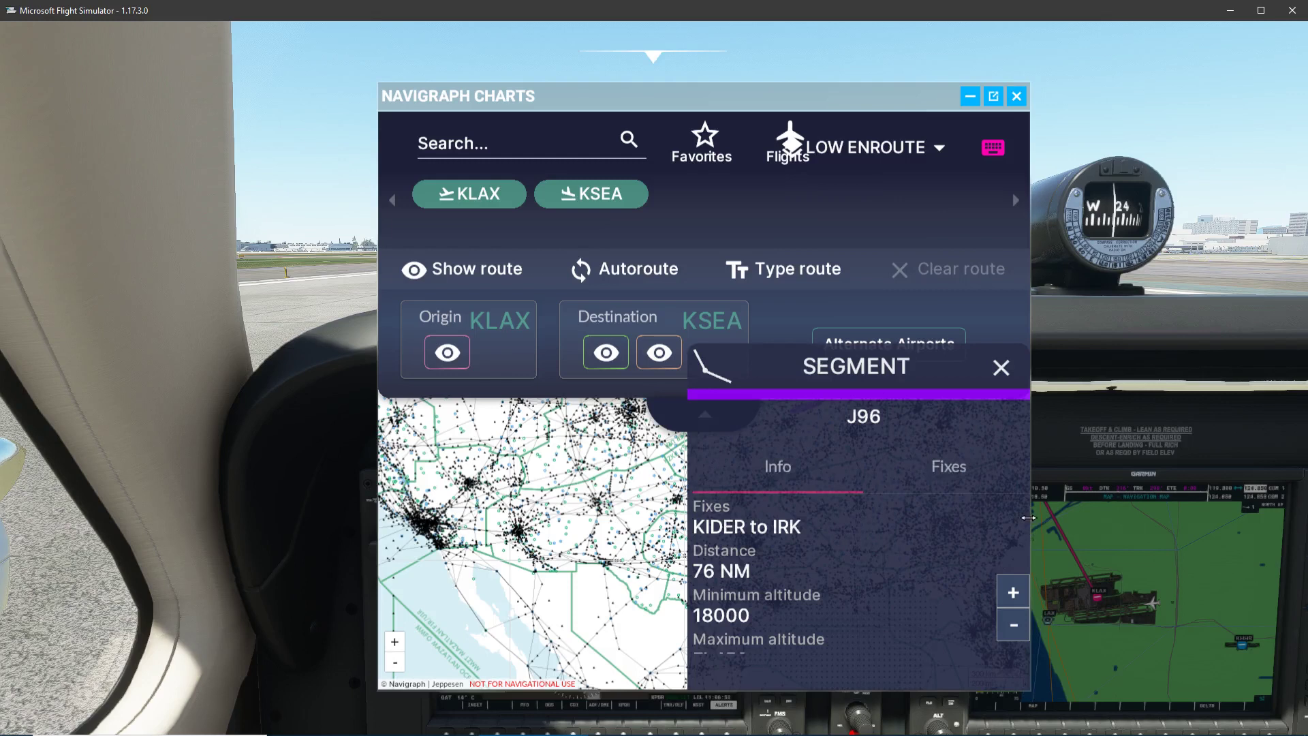
drag(1029, 518, 1186, 508)
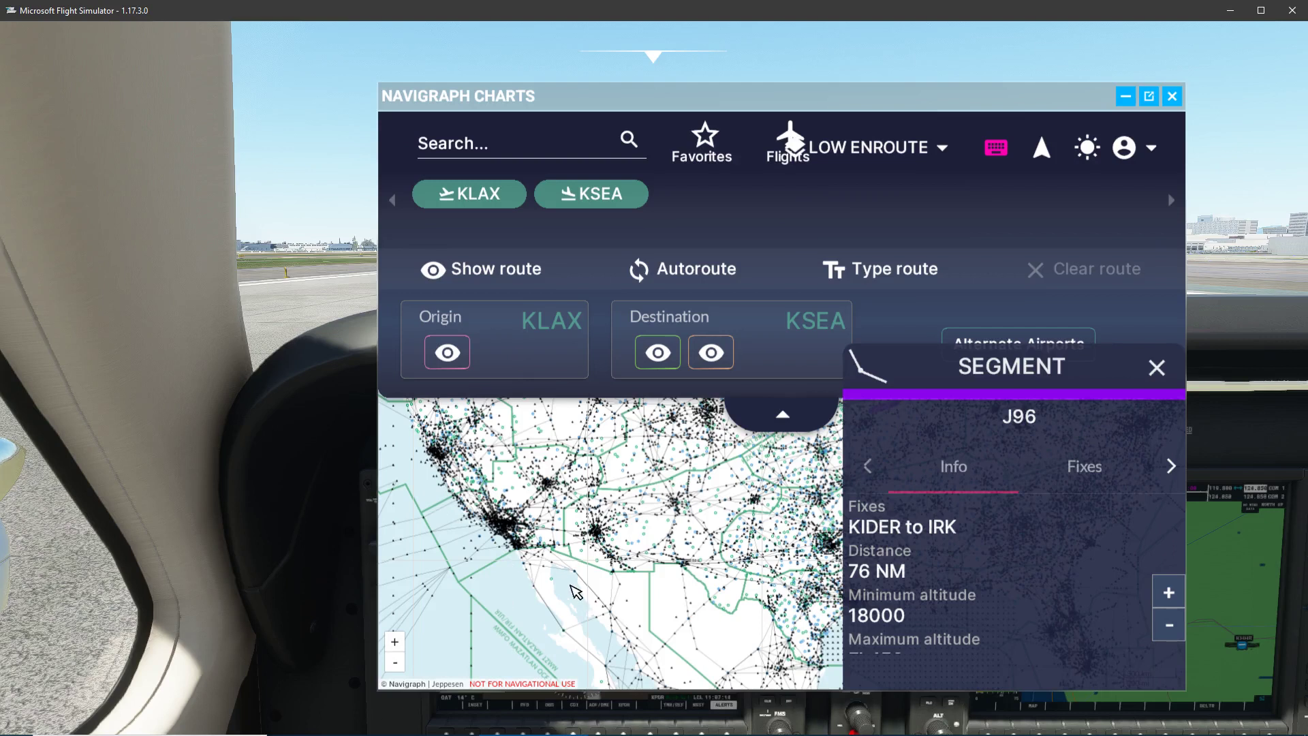
Step: Zoom the low enroute chart in on the Los Angeles area and reposition the charts window higher in the cockpit view
click(395, 642)
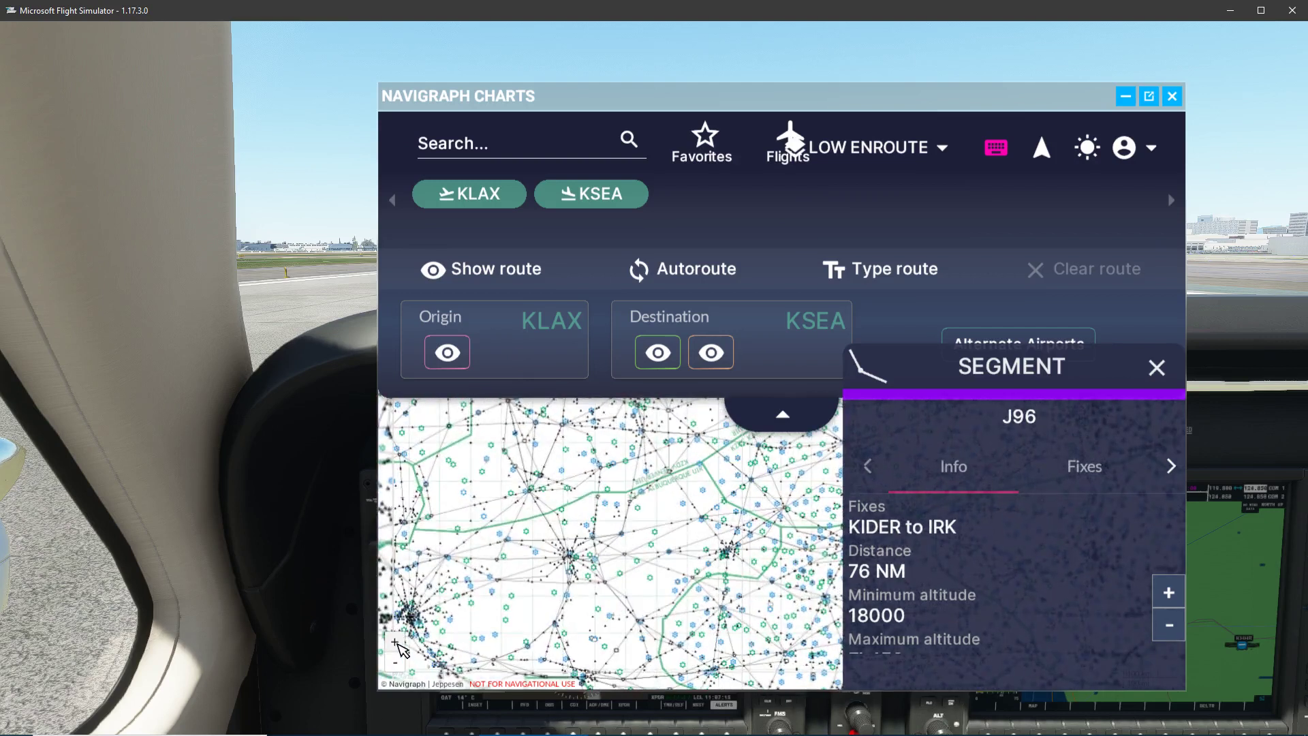
scroll(439, 637, up, 2)
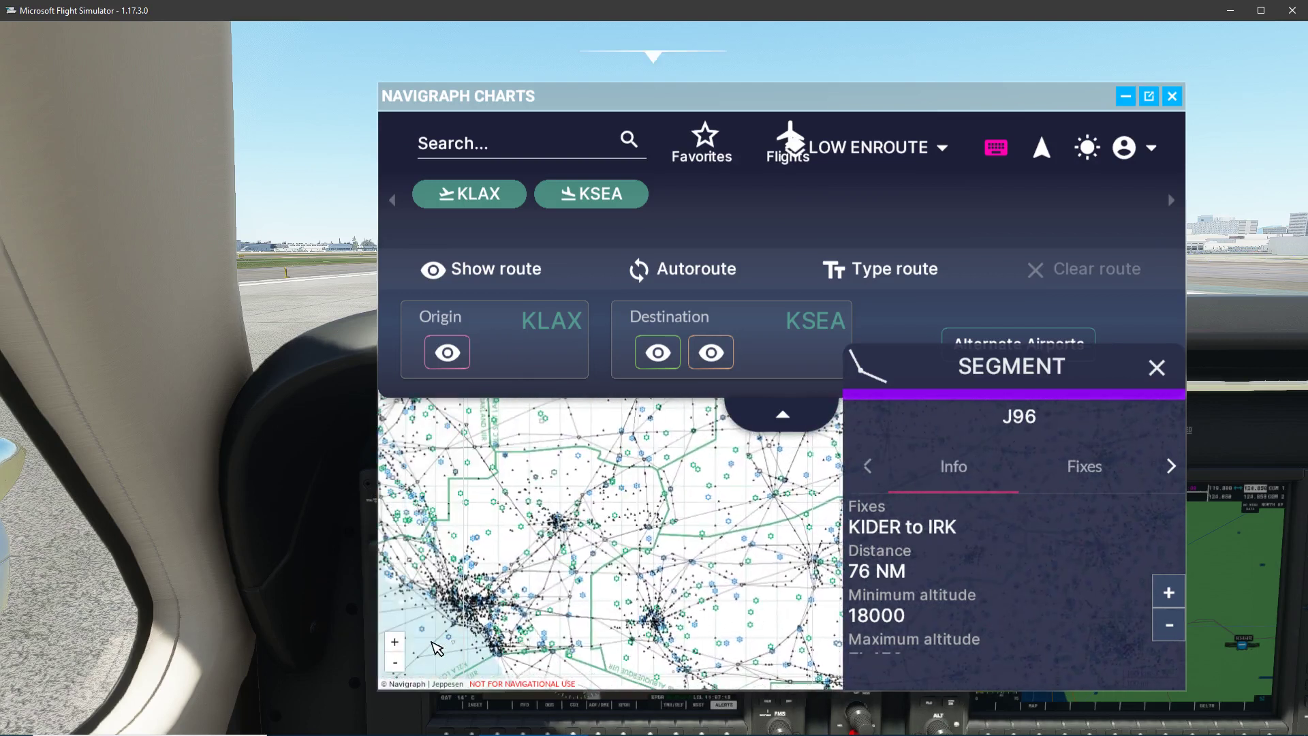
drag(512, 581, 612, 567)
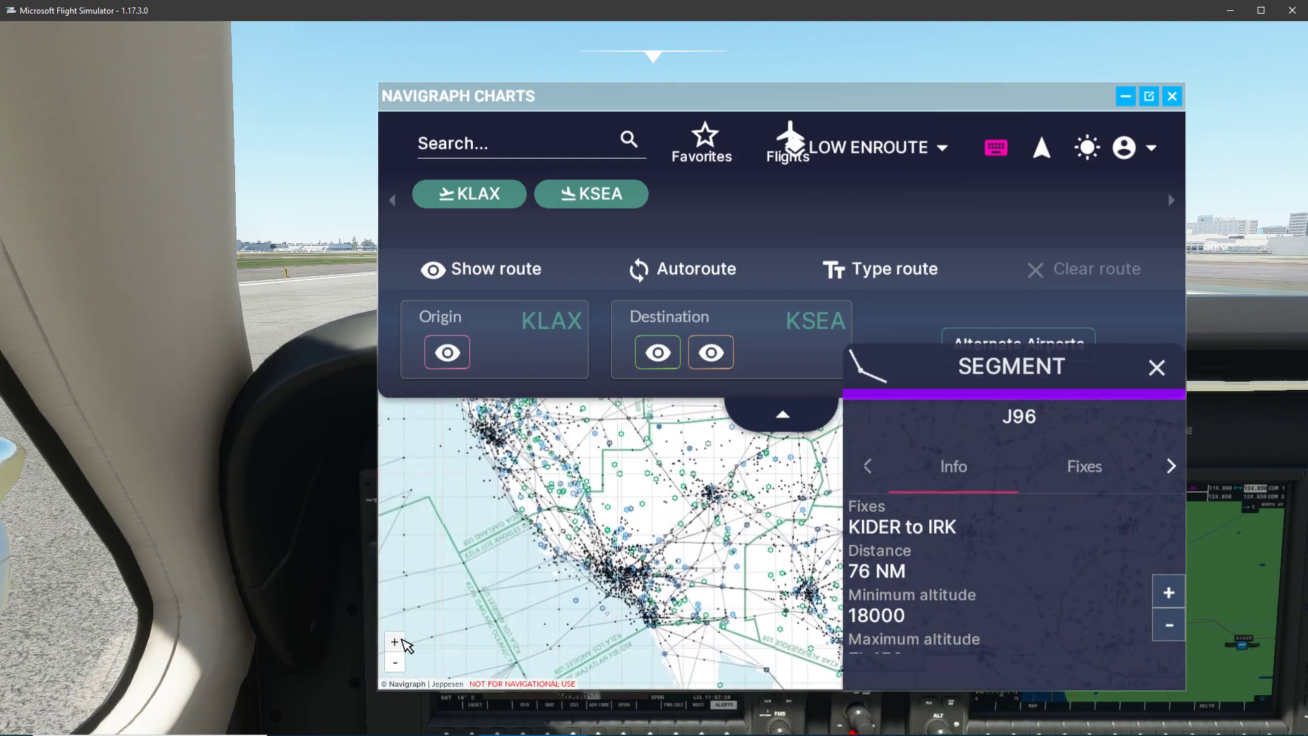
click(396, 642)
drag(423, 671, 579, 545)
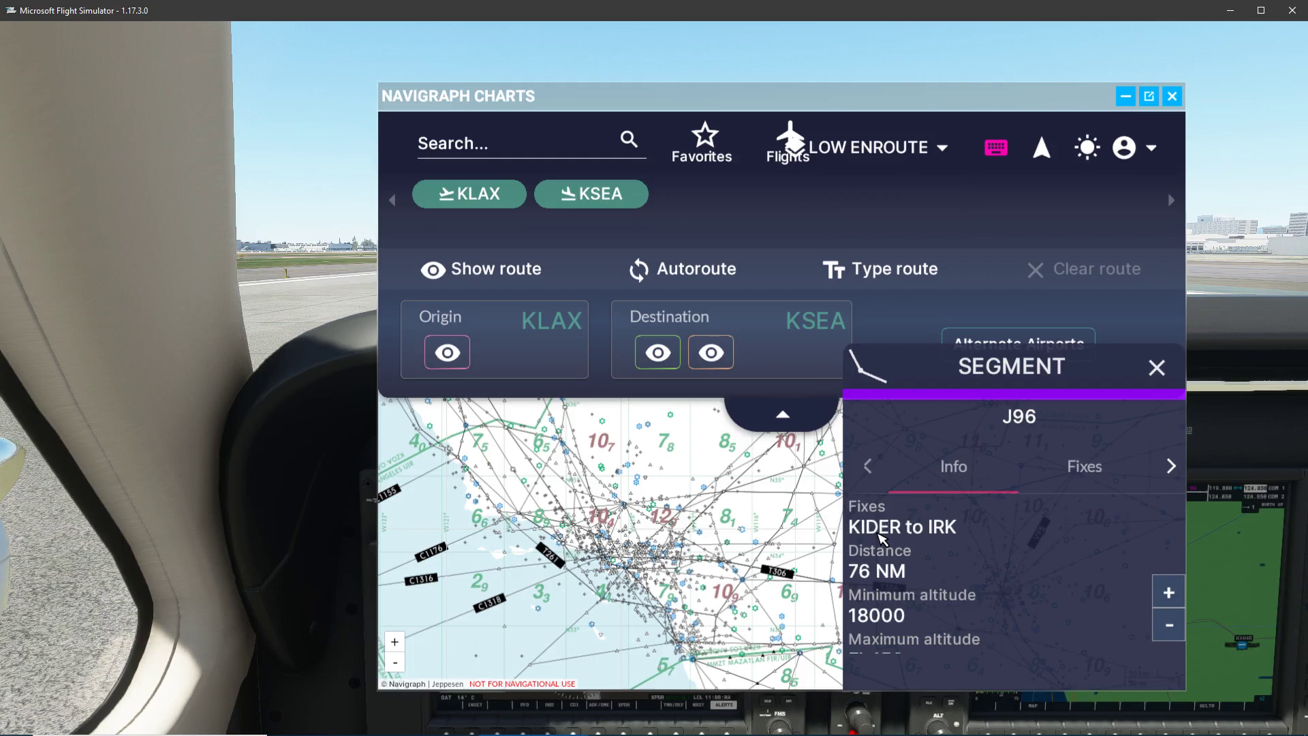
drag(947, 102, 845, 108)
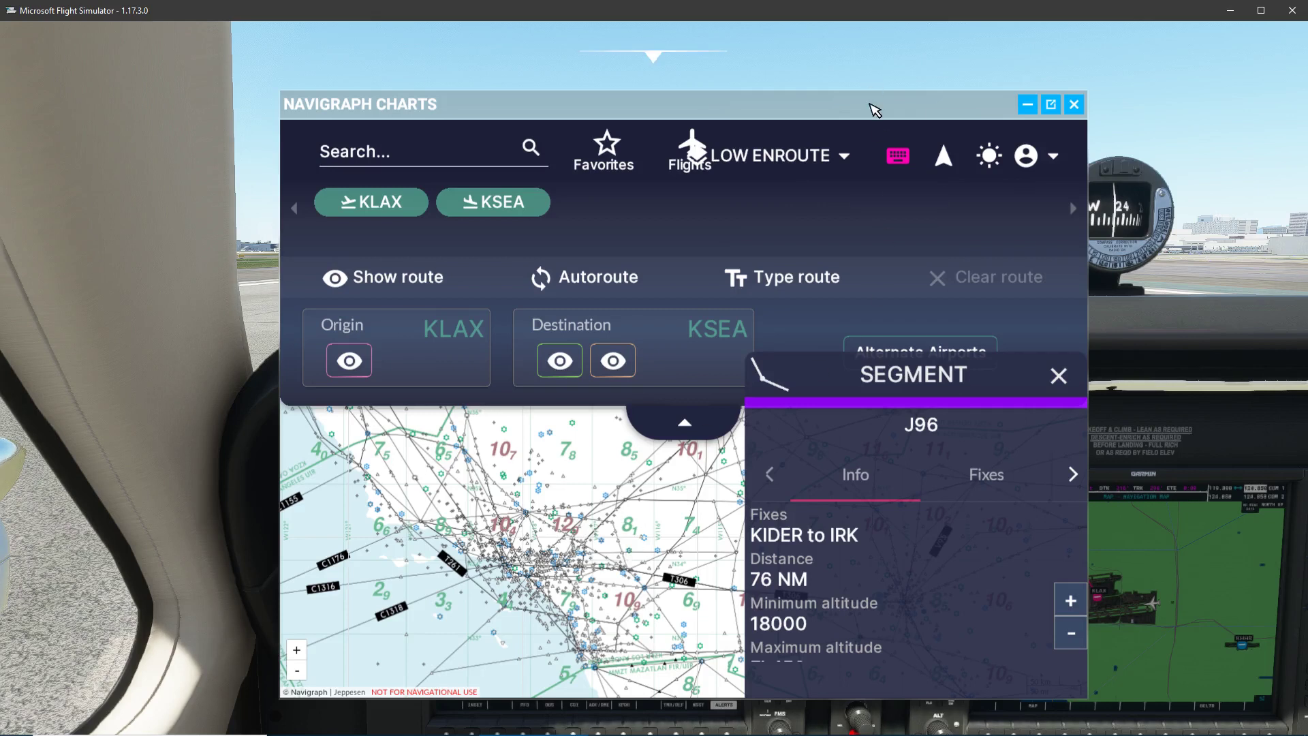
drag(876, 93, 900, 67)
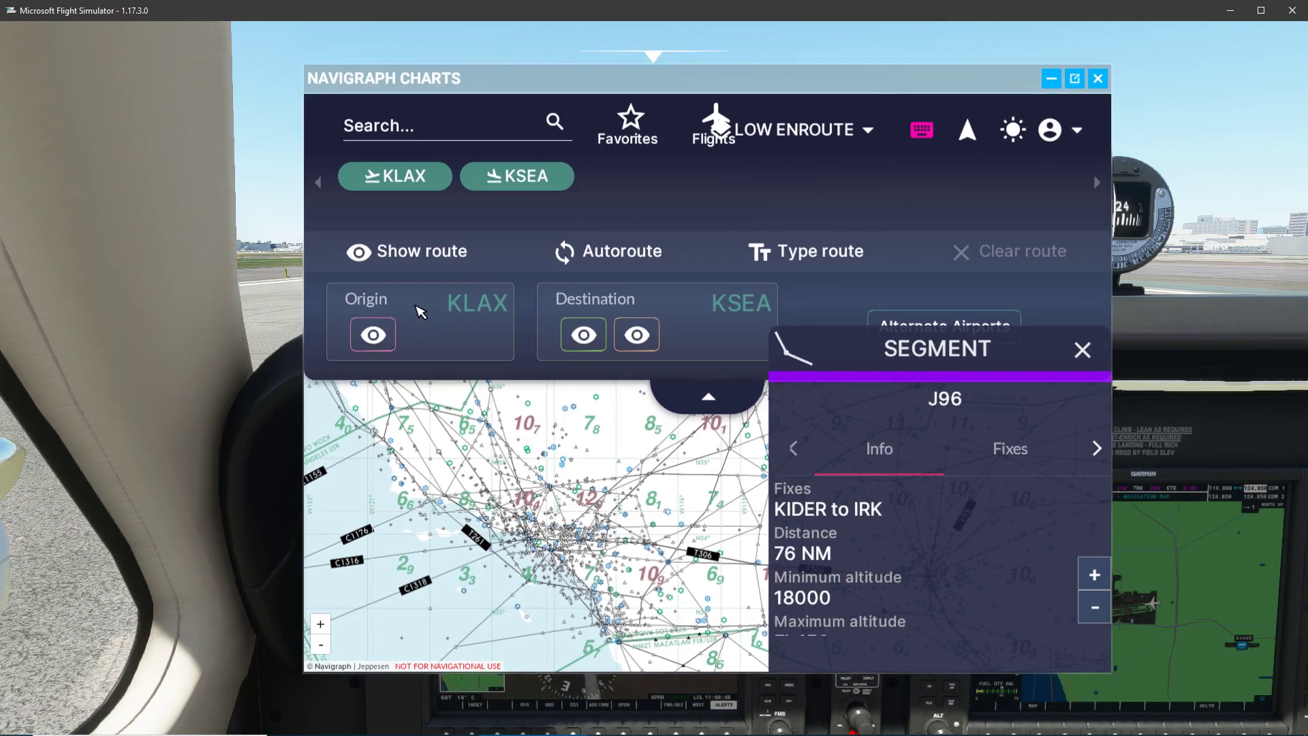